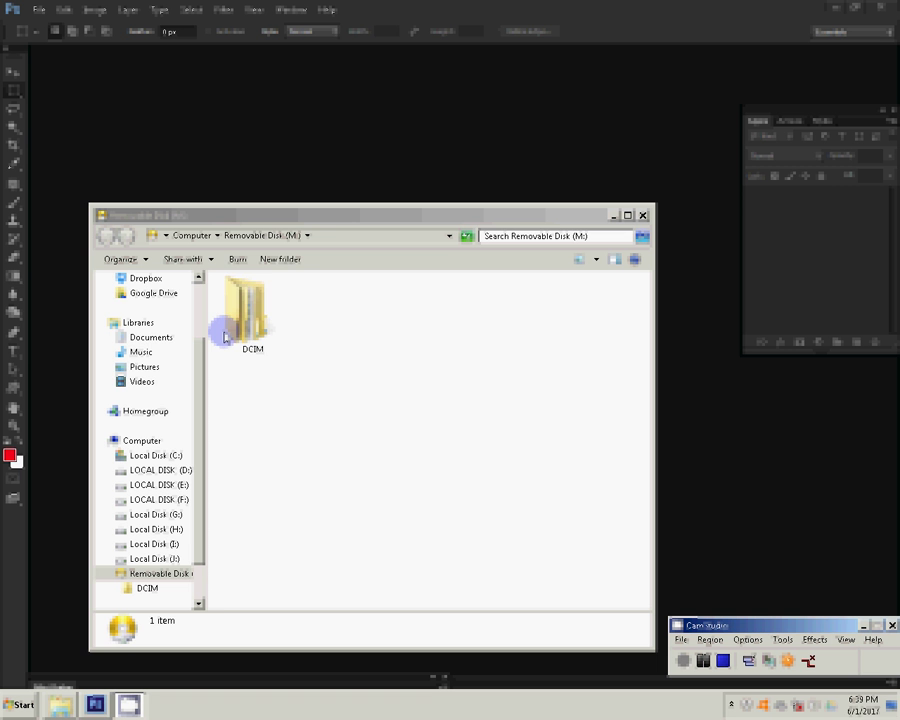
Step: Browse to DCIM > 100ND40X on the camera card and open DSC_0050 and DSC_0049 in Photoshop
double_click(240, 318)
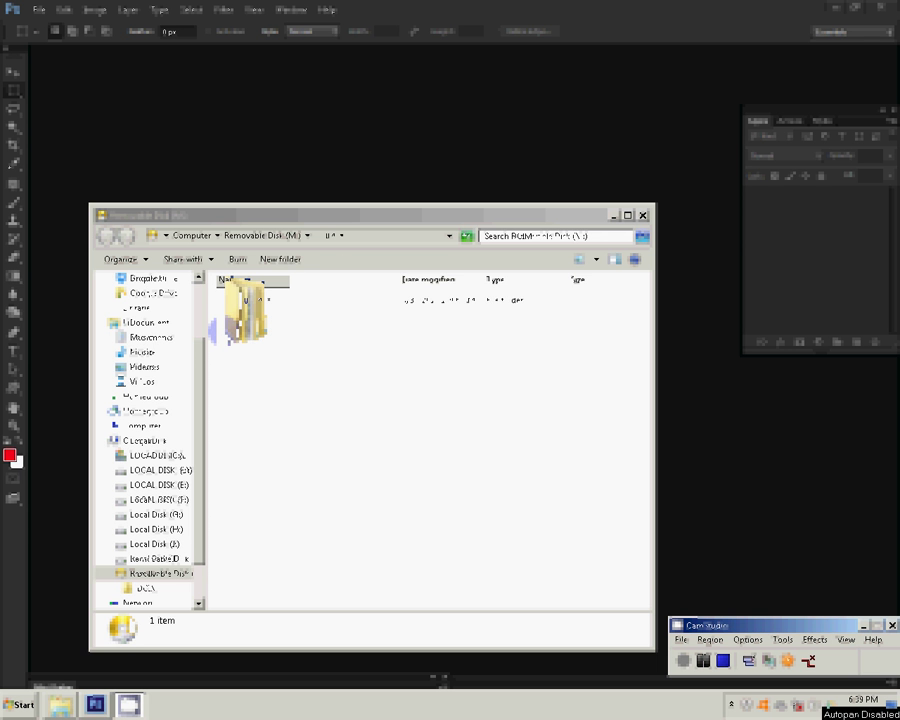
left_click(243, 310)
double_click(245, 318)
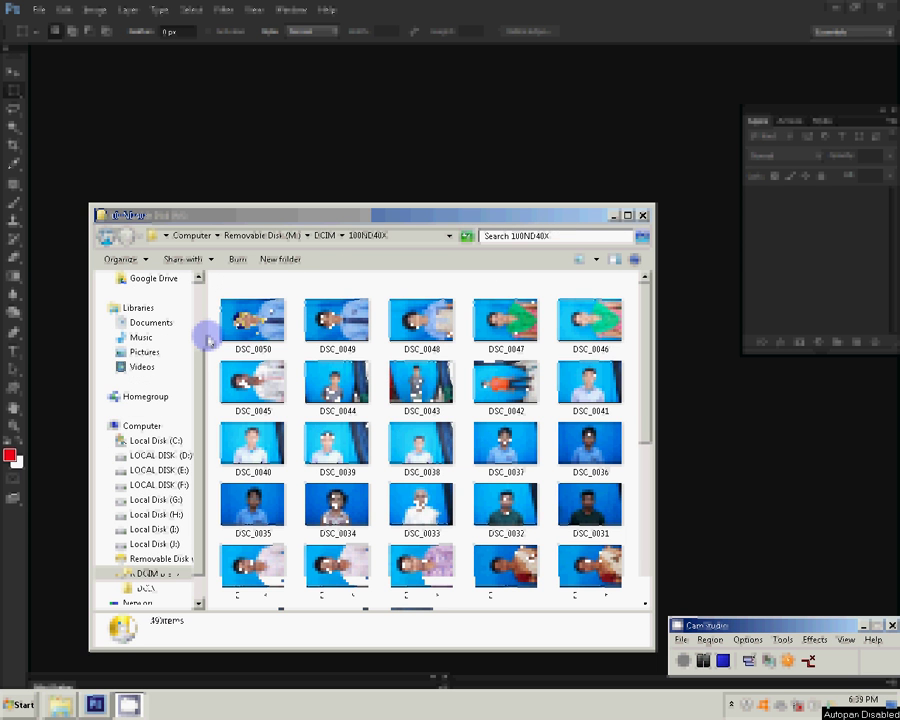
left_click(358, 330, "ctrl")
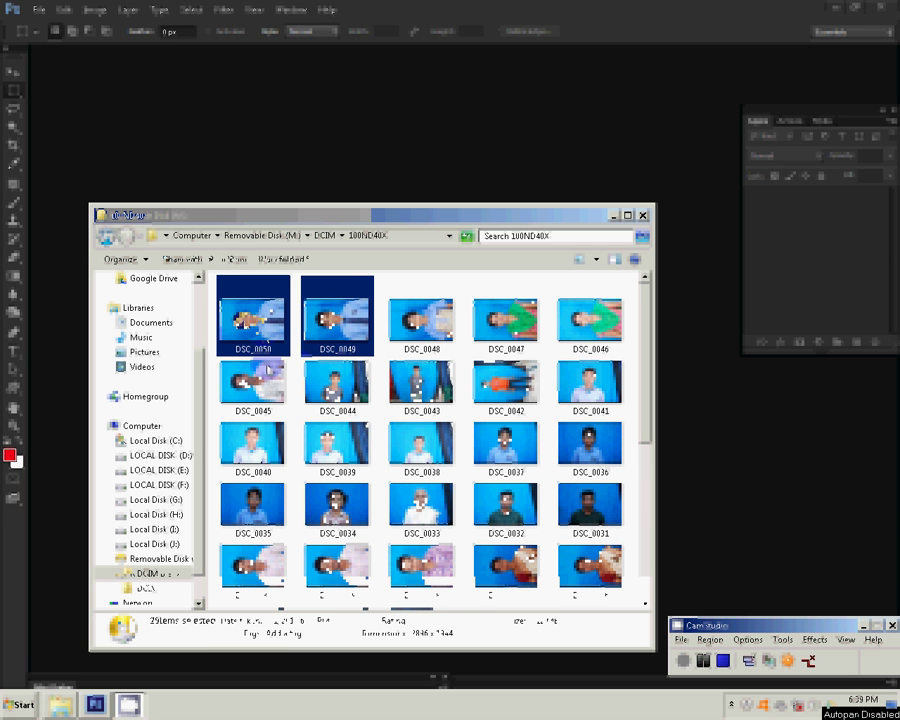
left_click(269, 148)
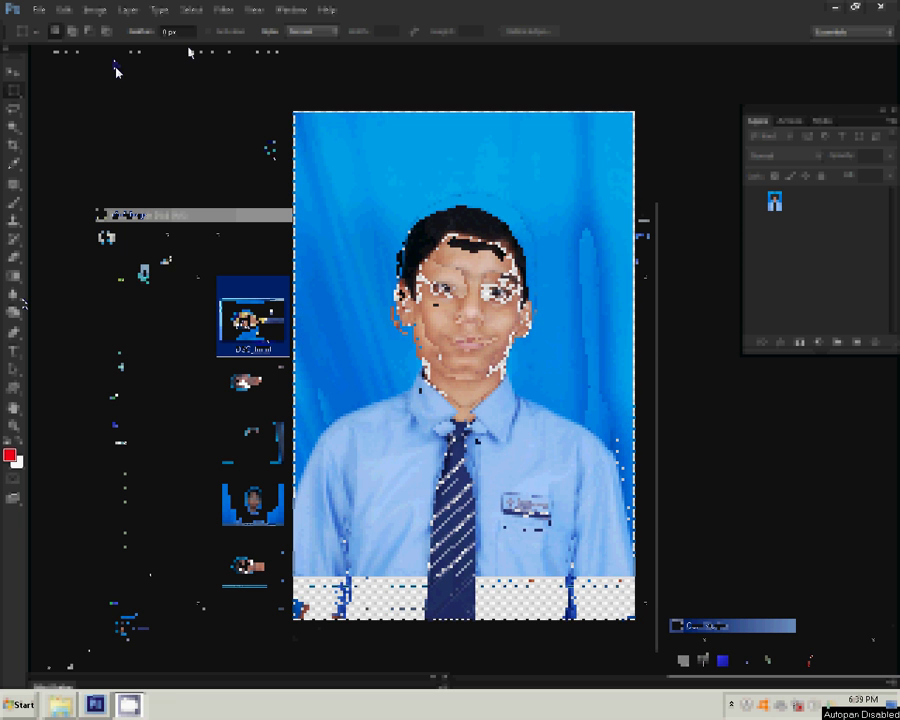
Step: Drag the portrait's document tab out so it floats in its own window
left_click(97, 106)
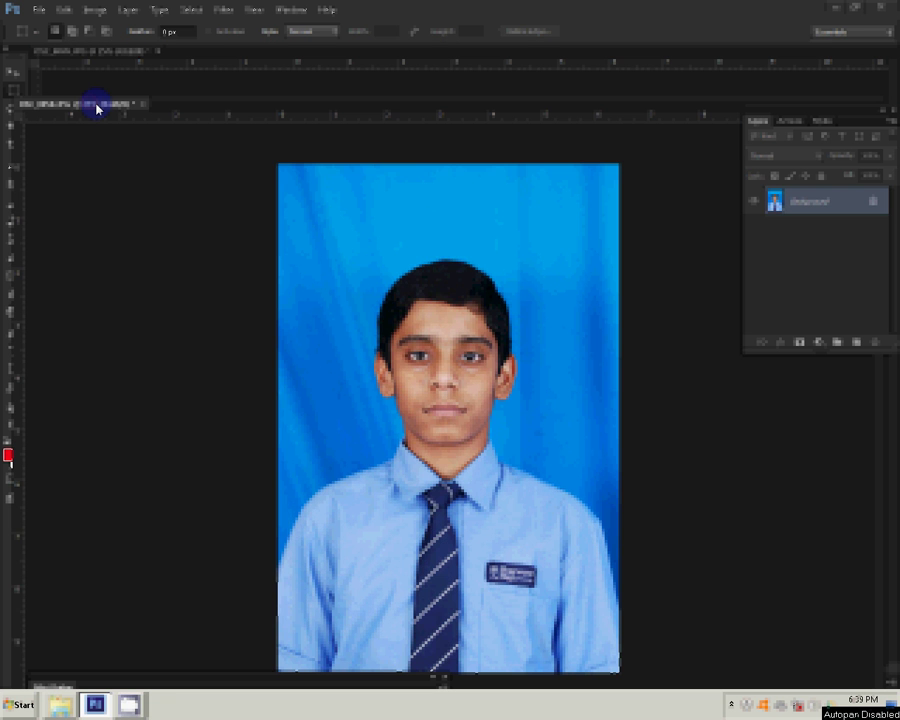
mouse_move(97, 108)
left_mouse_down()
mouse_move(186, 58)
mouse_move(398, 152)
mouse_move(436, 124)
mouse_move(425, 137)
left_mouse_up()
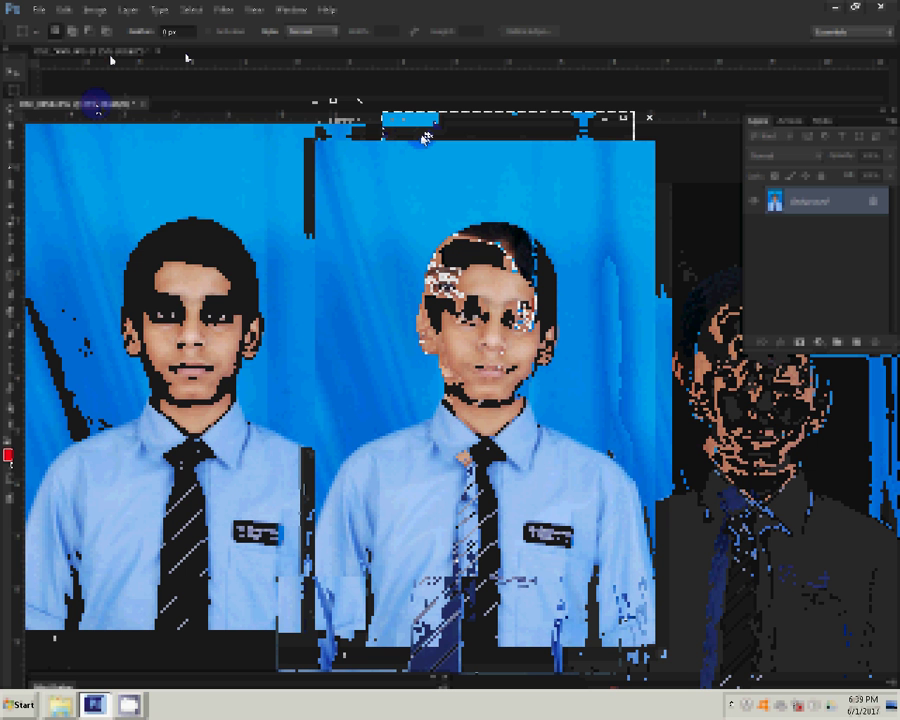
left_click(166, 217)
left_click(487, 197)
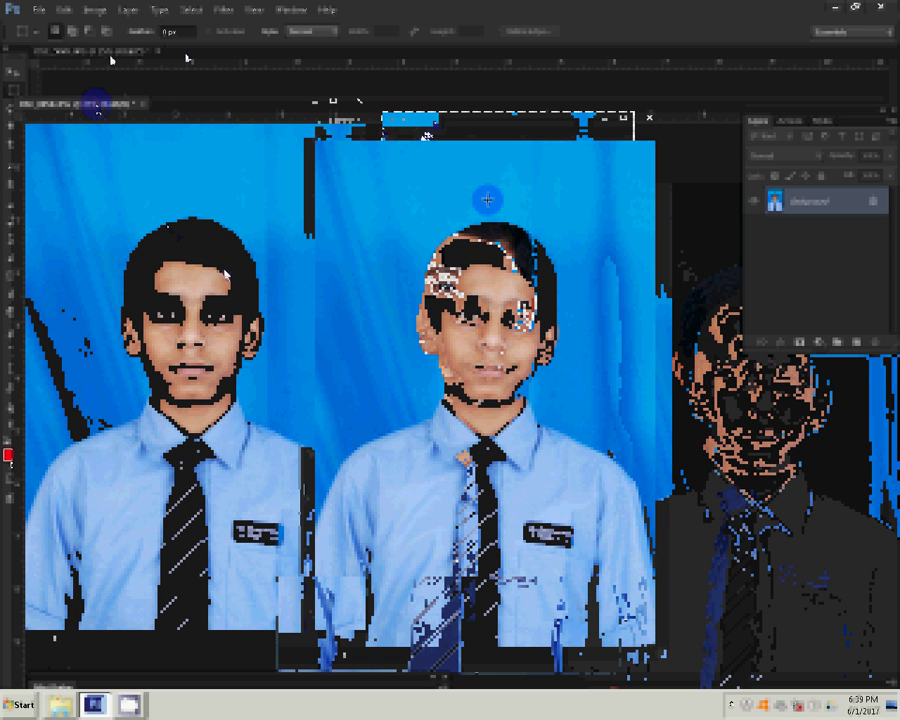
left_click(215, 272)
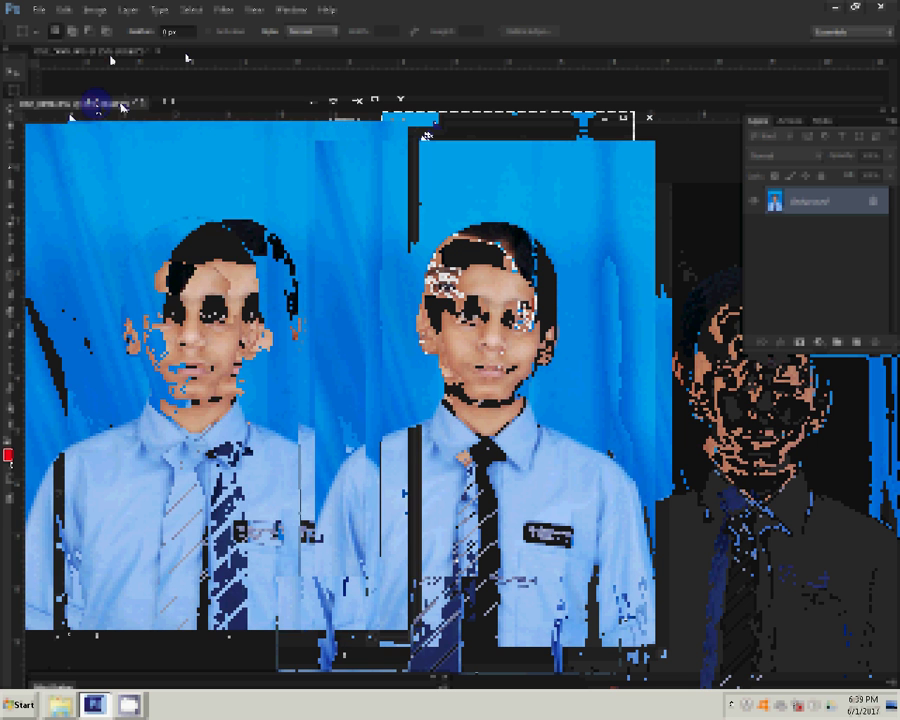
left_click_drag(95, 103, 120, 100)
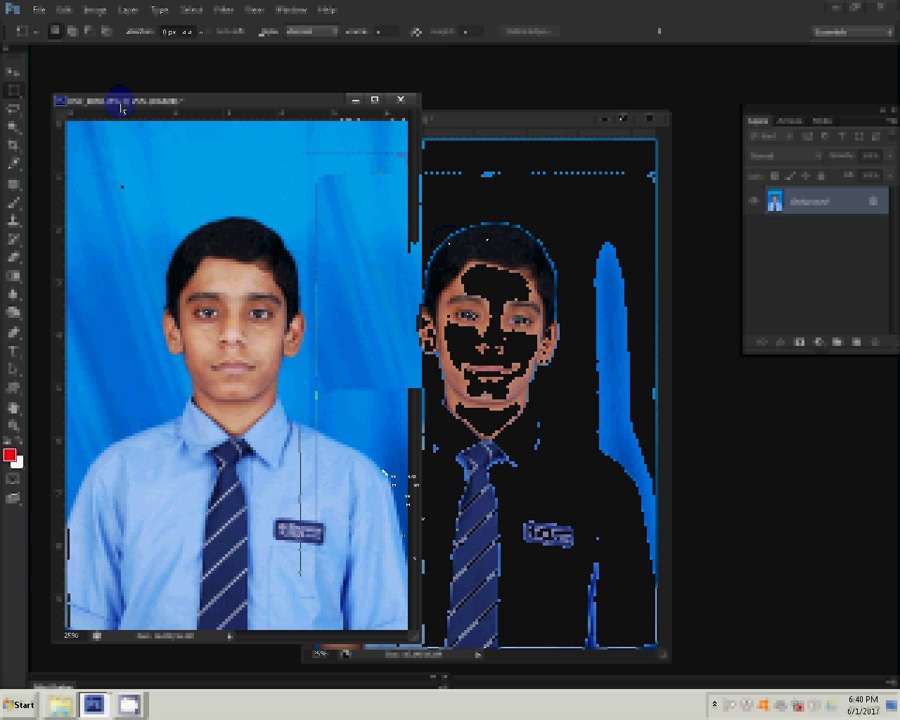
Step: Undo the stray layer edit and switch to the Zoom tool
key("ctrl+j")
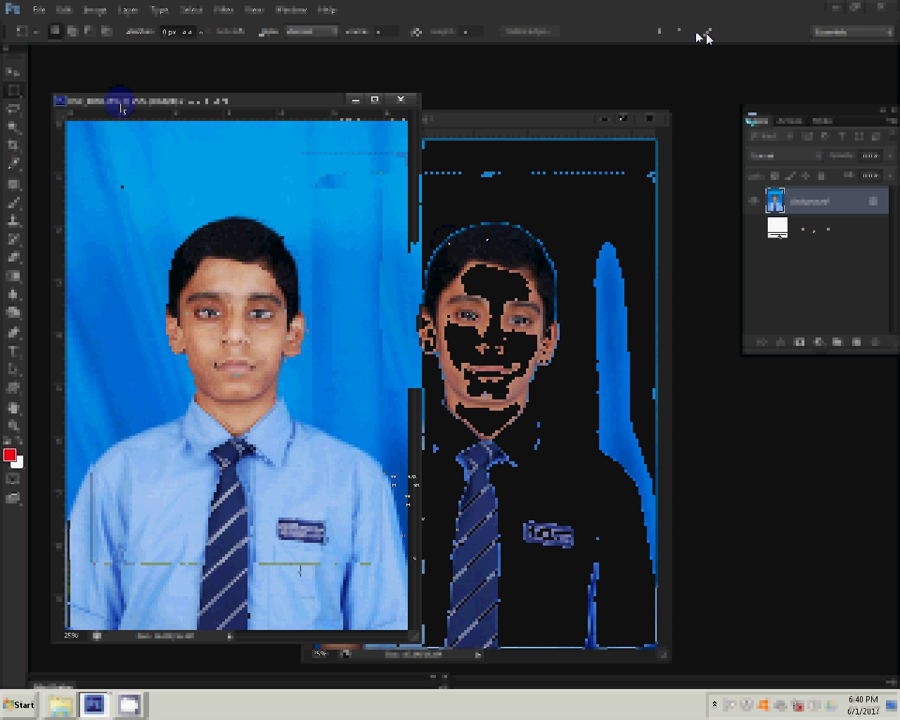
key("ctrl+f")
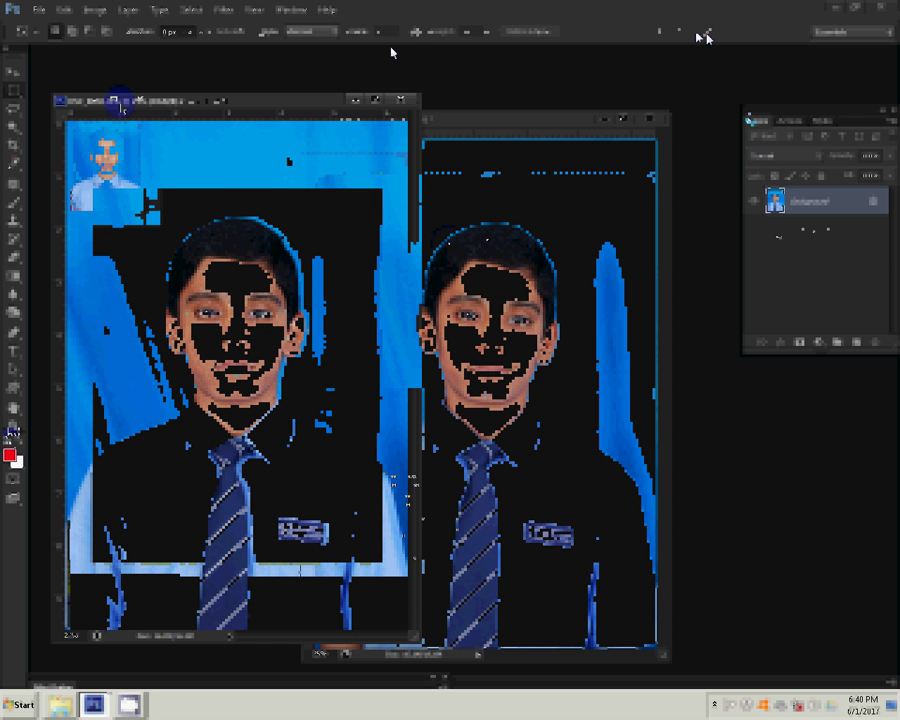
key("ctrl+z")
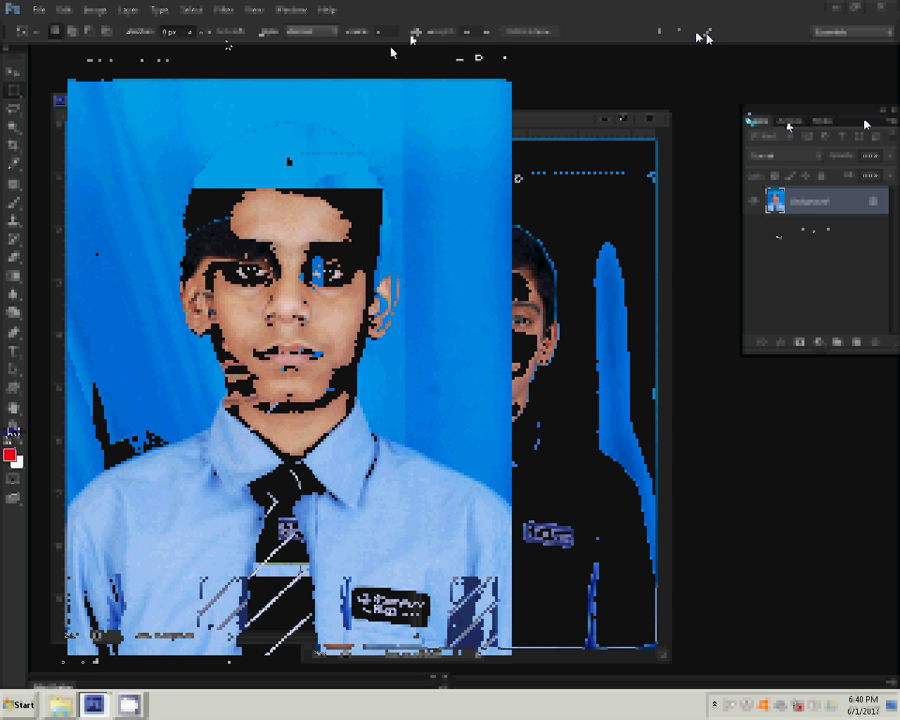
key("z")
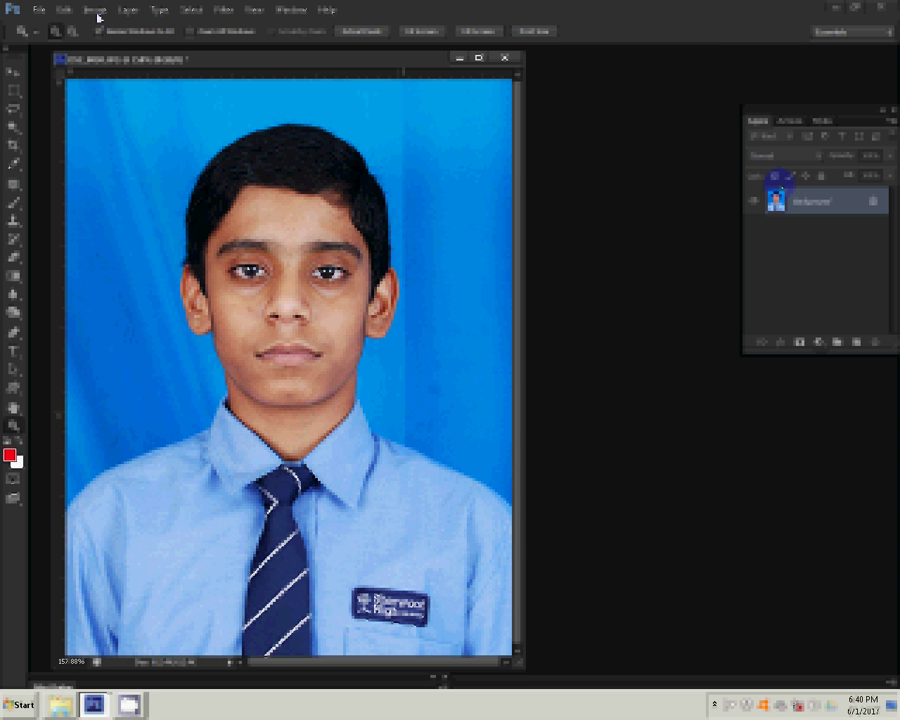
Step: Duplicate the Background layer as a Background copy
left_click(127, 10)
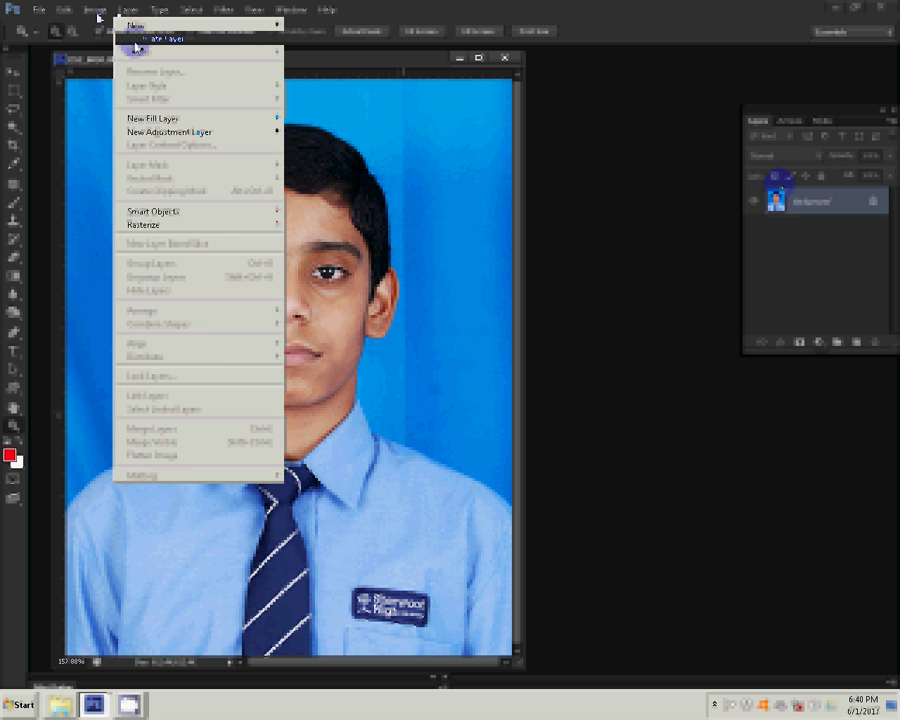
left_click(135, 46)
left_click(481, 160)
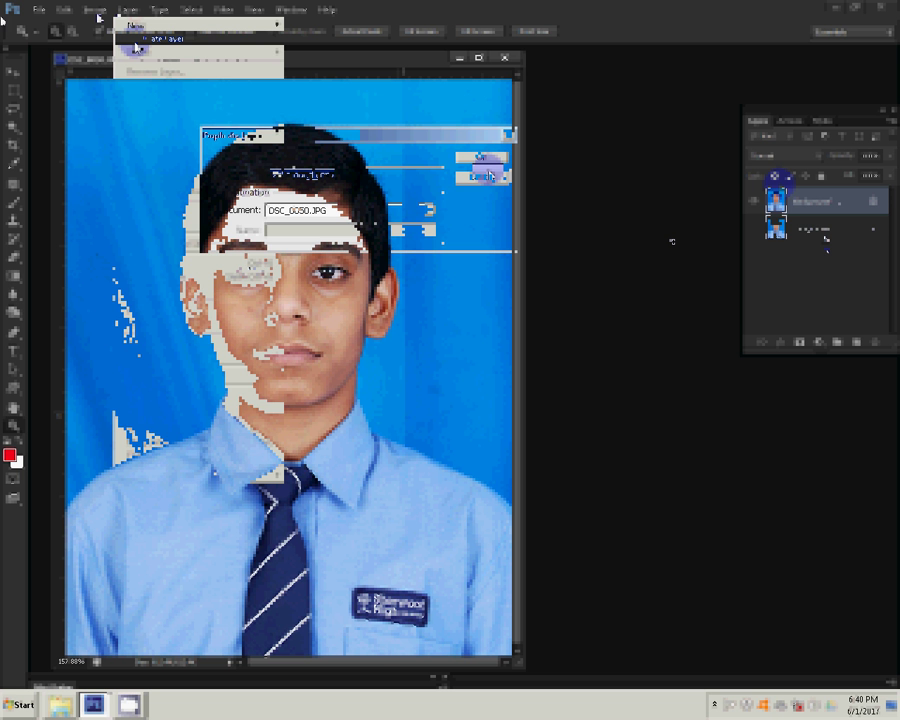
Step: Select the whole image and apply the grain-reduction filter with Graininess 32
left_click(190, 10)
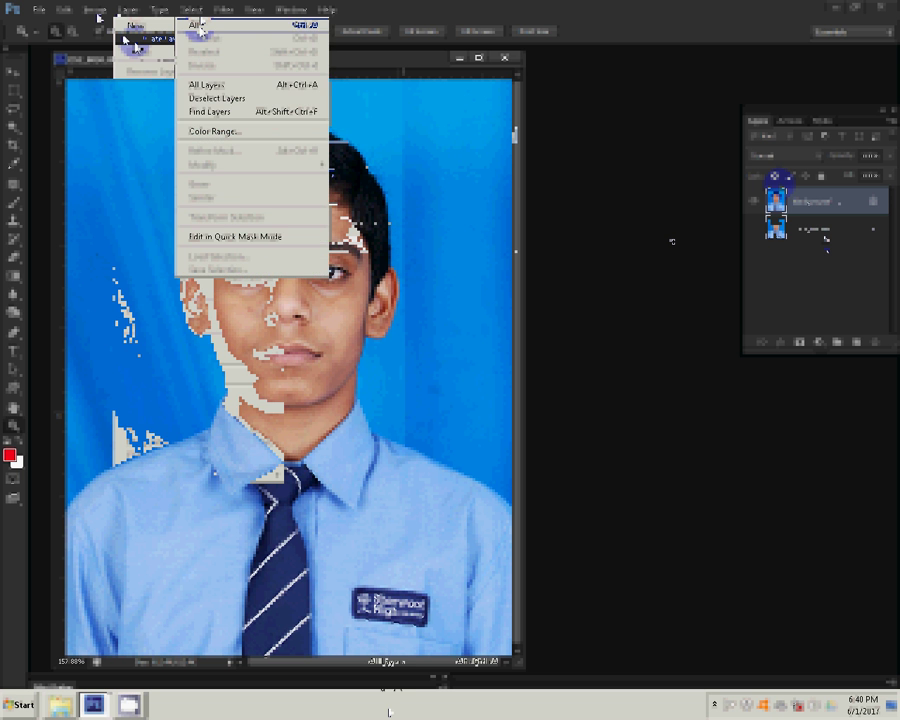
mouse_move(223, 10)
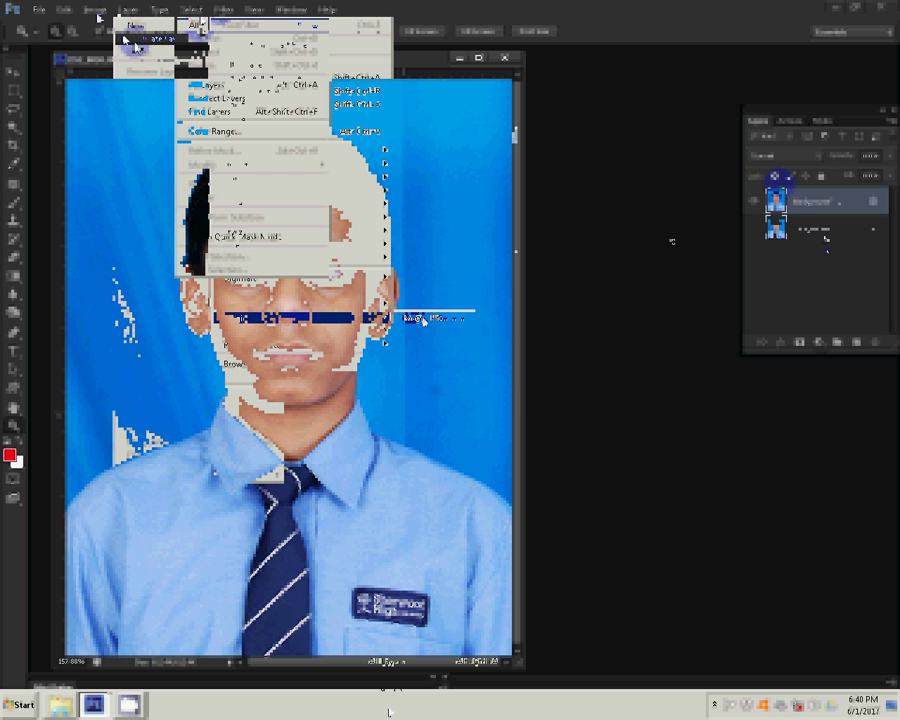
left_click(422, 320)
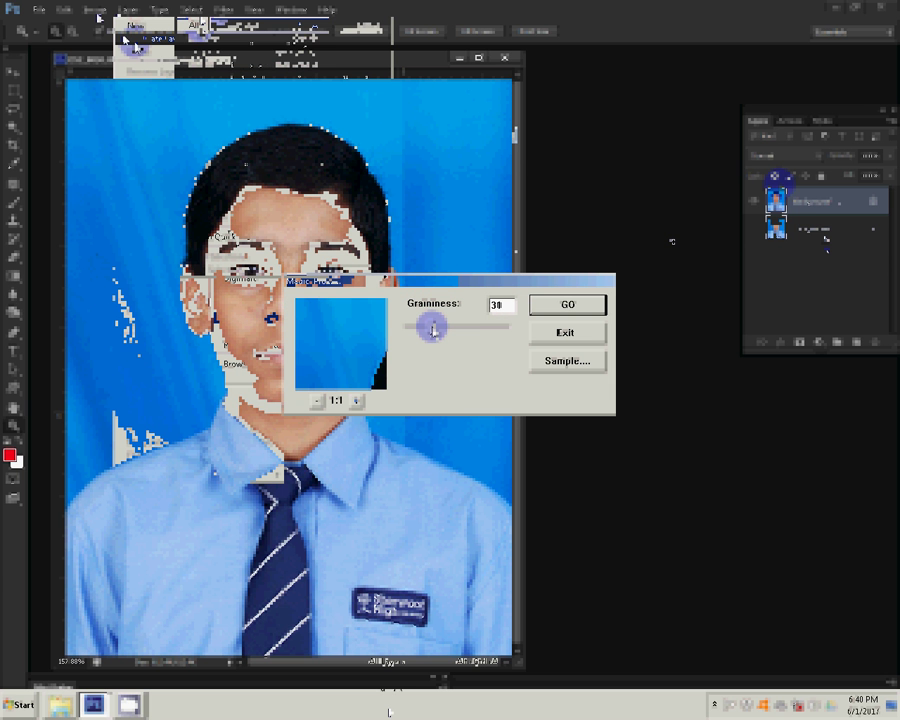
left_click_drag(432, 327, 433, 327)
left_click(572, 304)
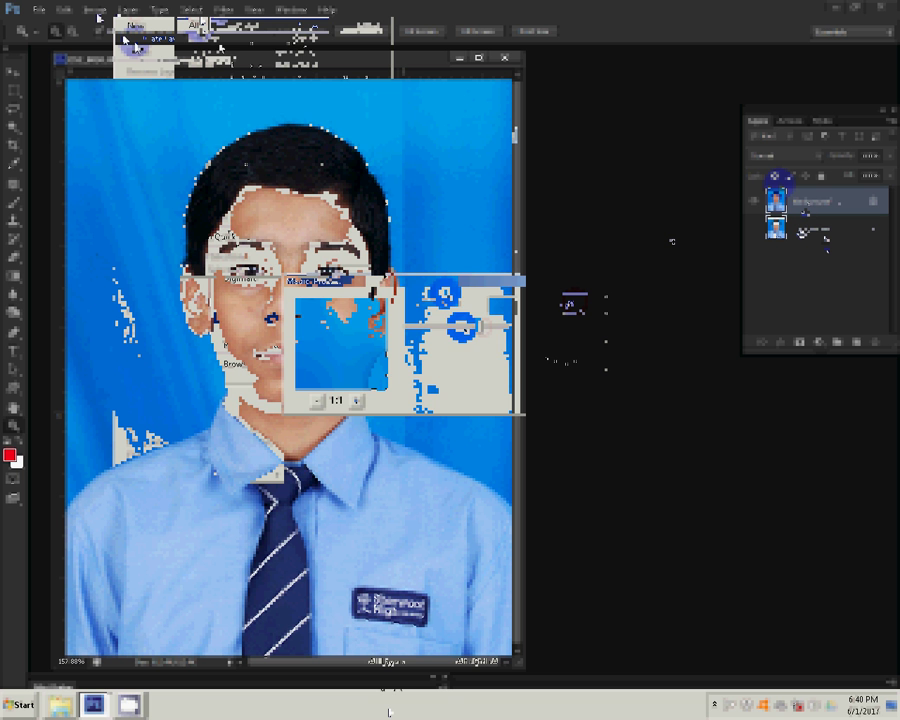
left_click(224, 9)
mouse_move(240, 177)
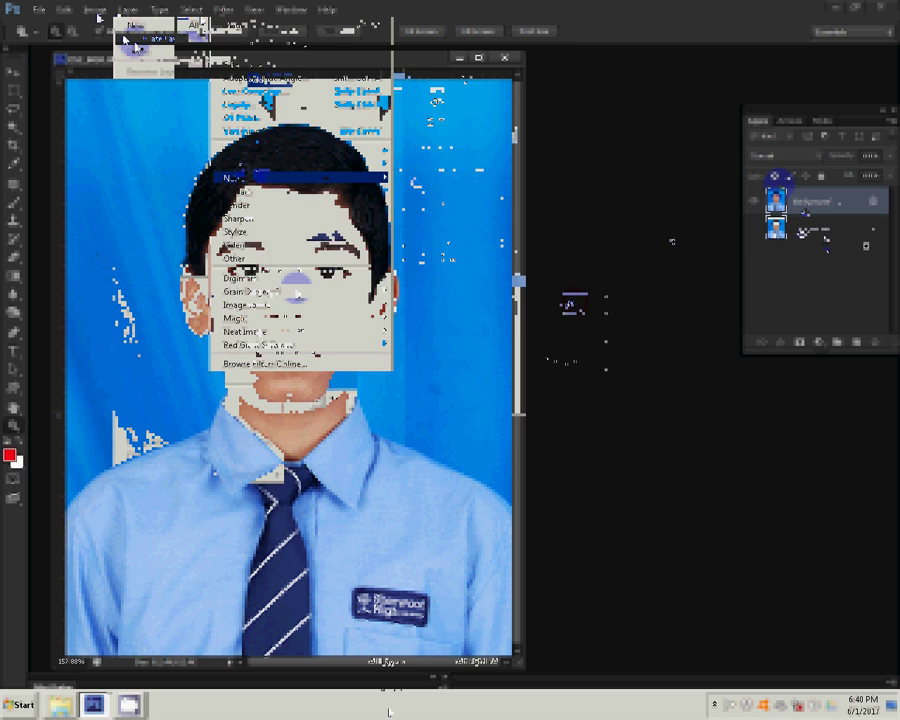
left_click(840, 224)
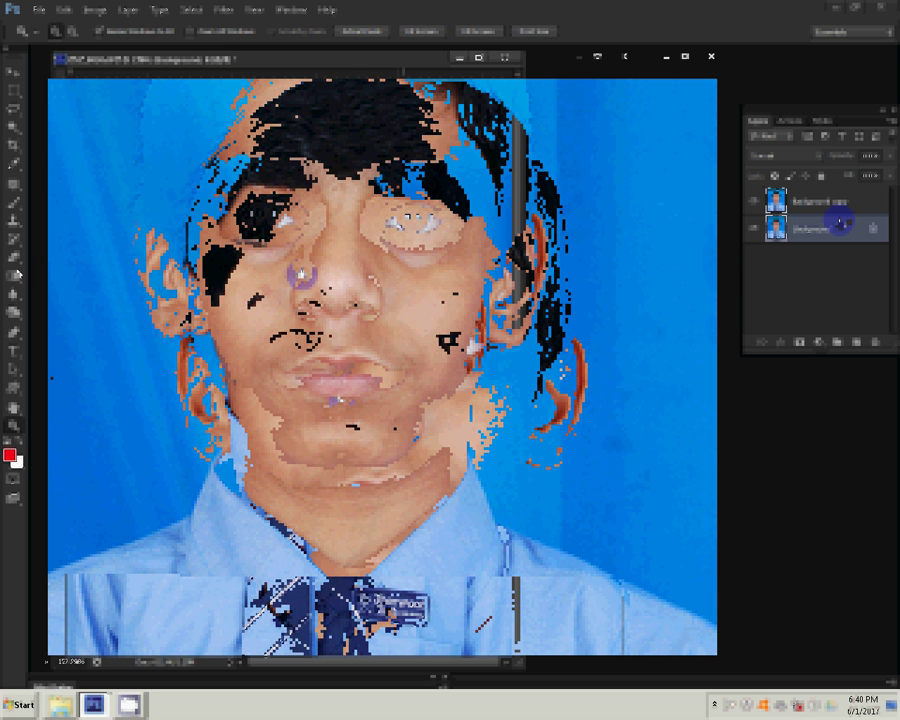
Step: Zoom to 96% and clone blue backdrop over blemishes at the cheek, ear and hairline
left_click(219, 37)
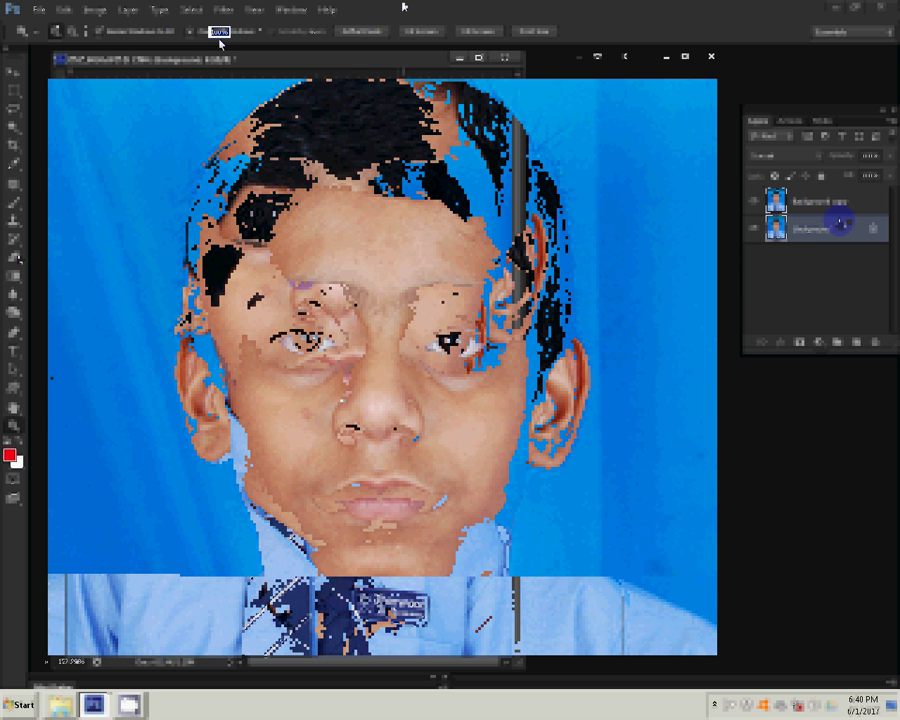
type("96")
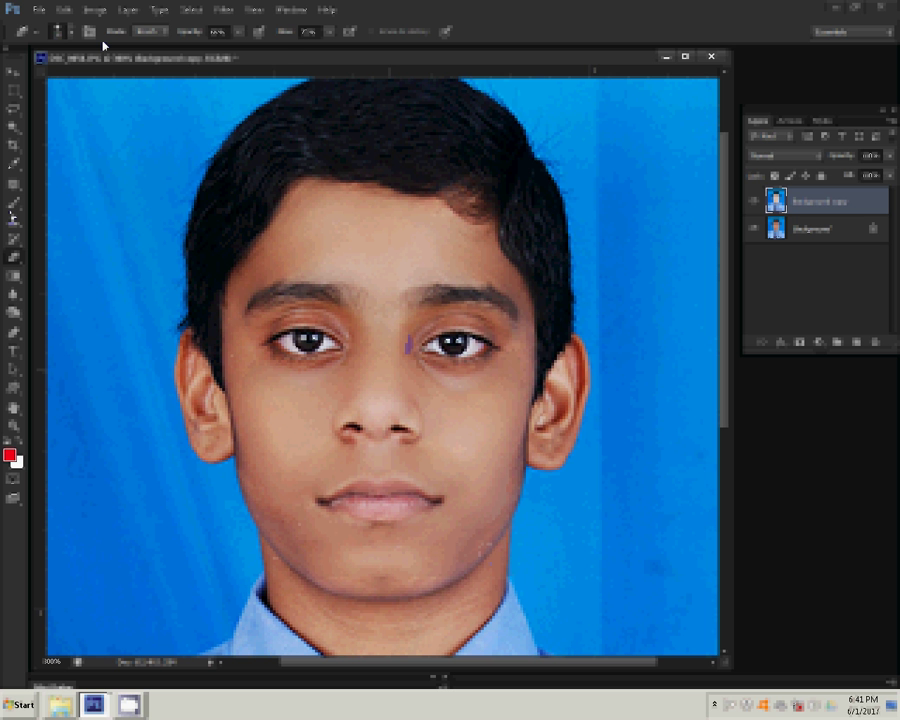
left_click(128, 9)
left_click(160, 440)
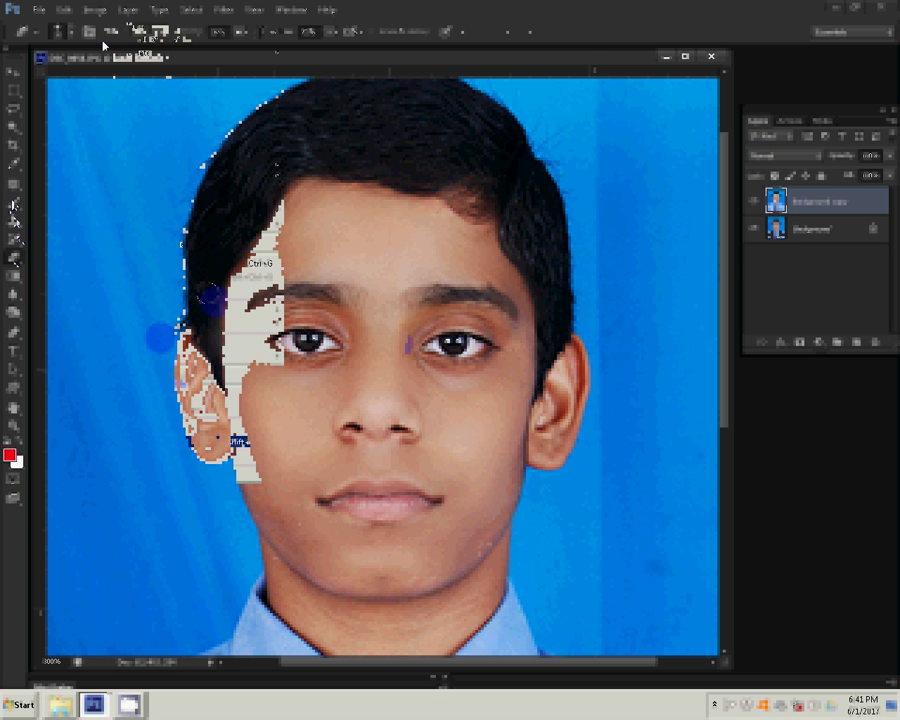
left_click(165, 341)
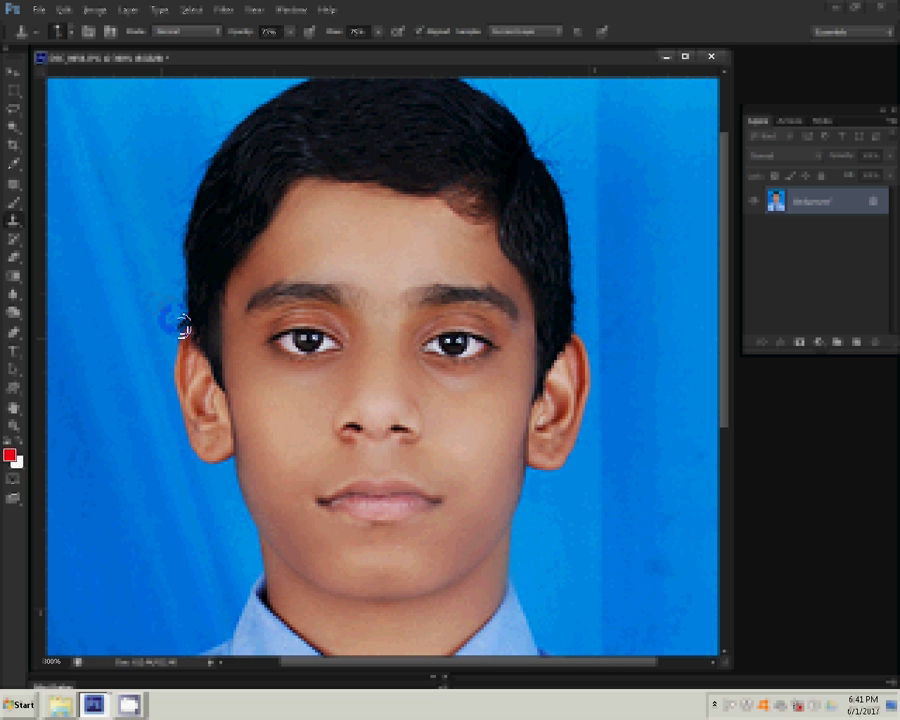
left_click(181, 324)
left_click(563, 151)
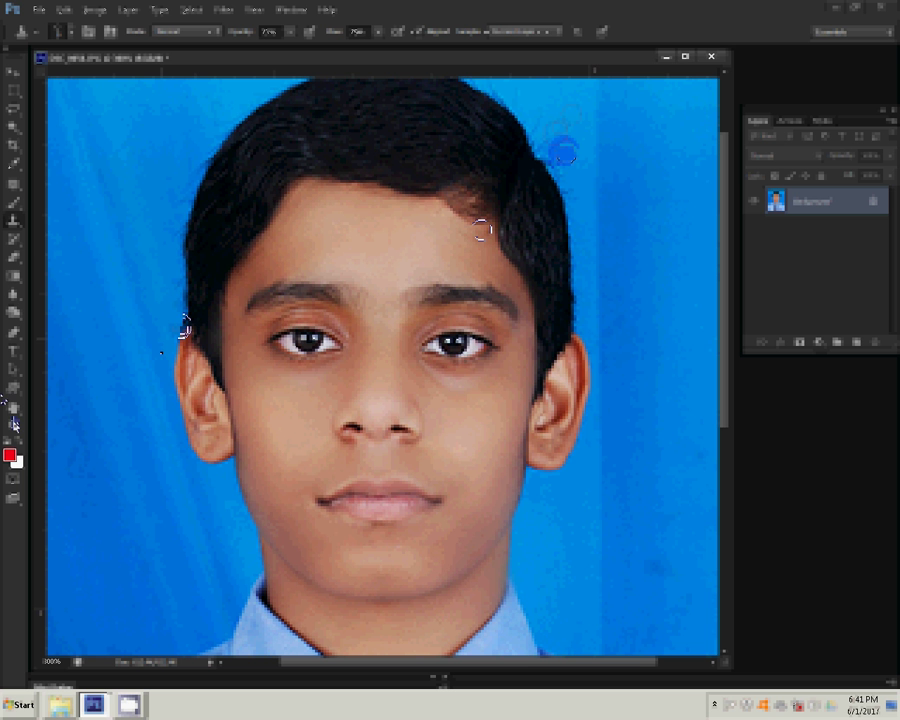
left_click_drag(411, 78, 367, 59)
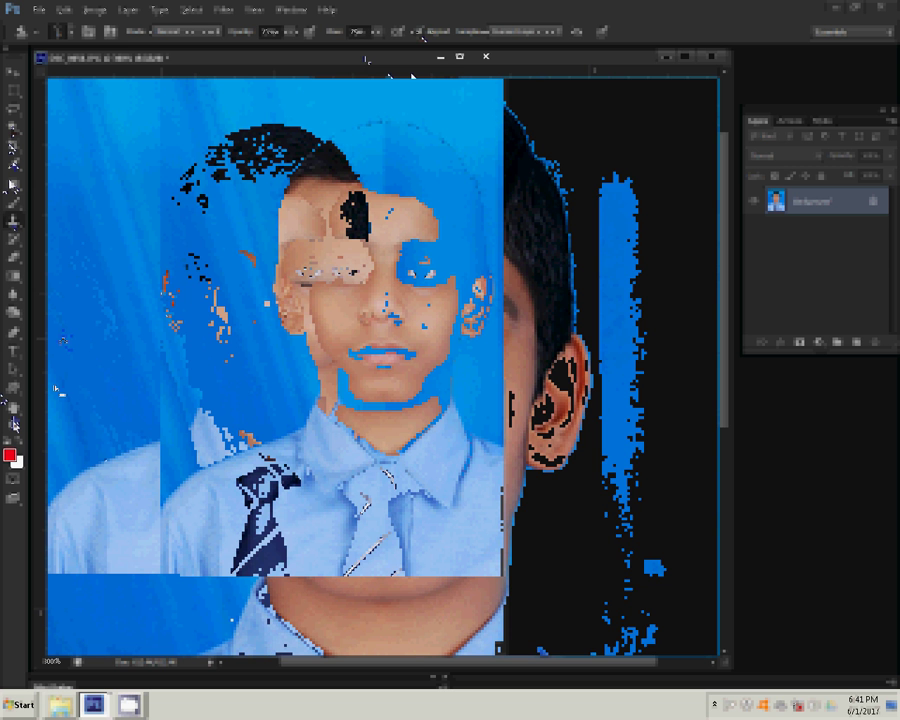
Step: Magic Wand-select the background around the boy and feather the selection
left_click(163, 136)
left_click(408, 277, "shift")
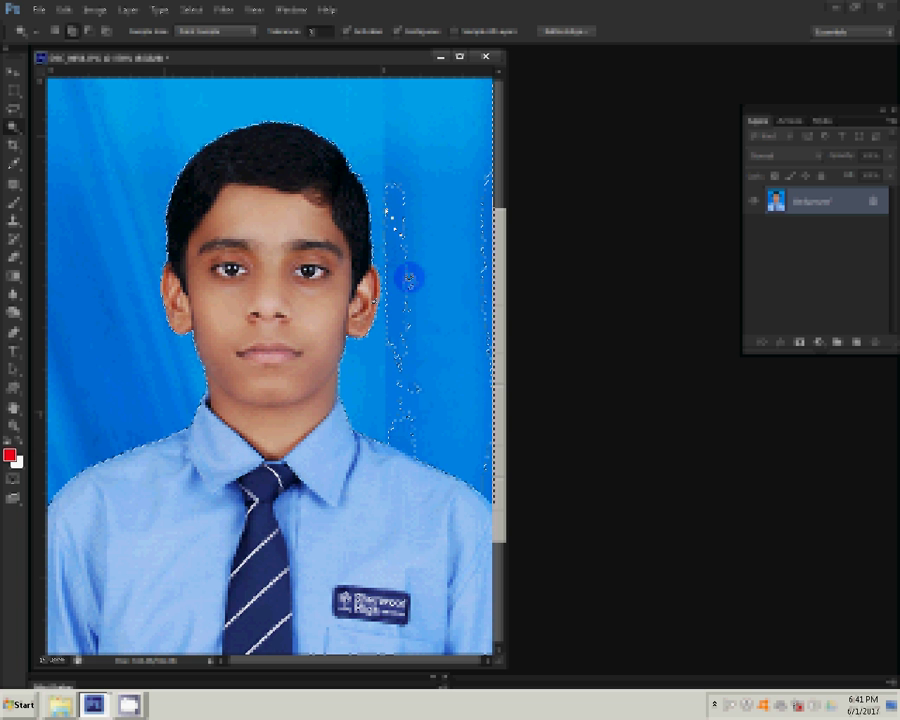
right_click(408, 277)
left_click(402, 427)
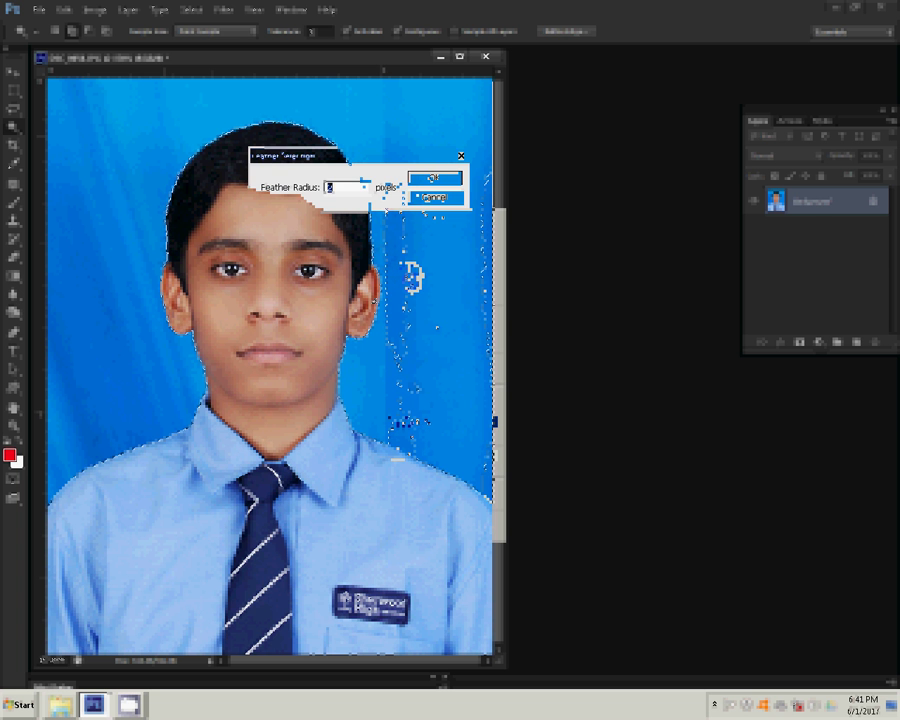
key("Return")
Step: Fill the background with a solid blue #0291d7 layer and merge visible layers
left_click(820, 344)
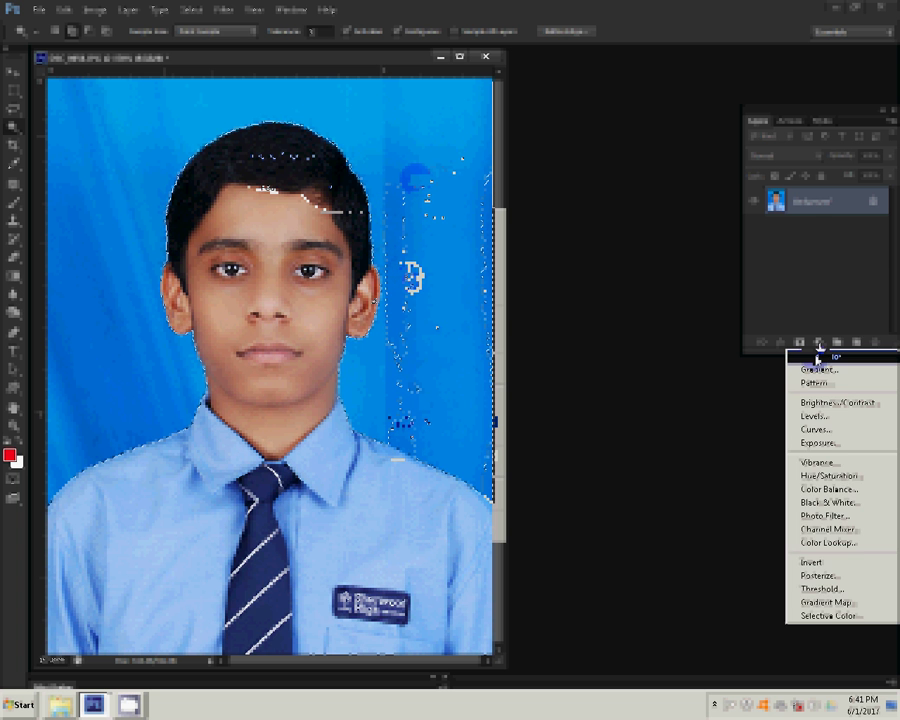
left_click(812, 366)
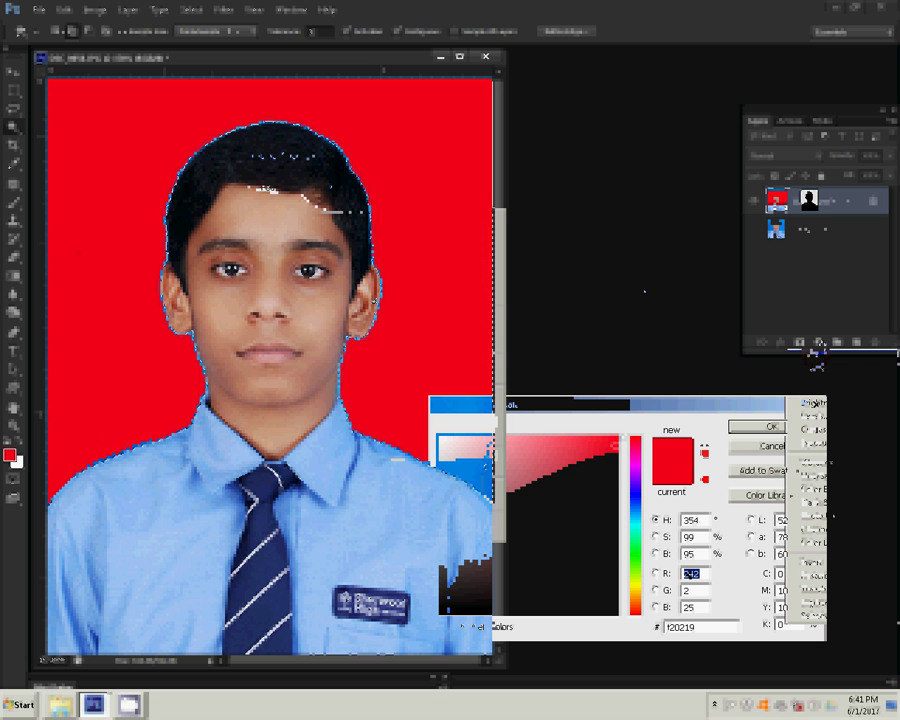
left_click(633, 520)
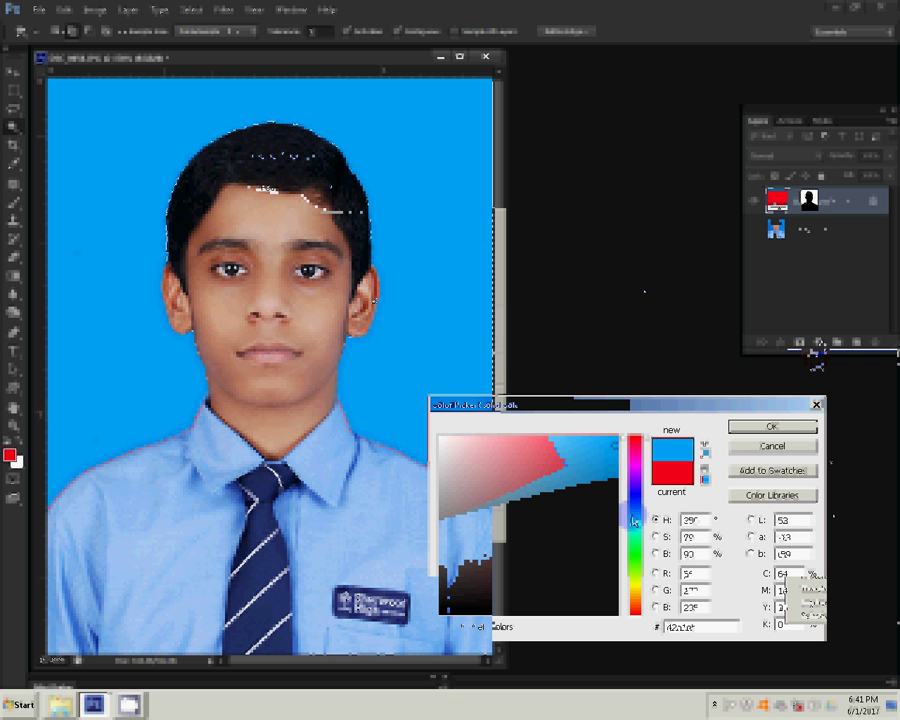
left_click_drag(608, 456, 616, 465)
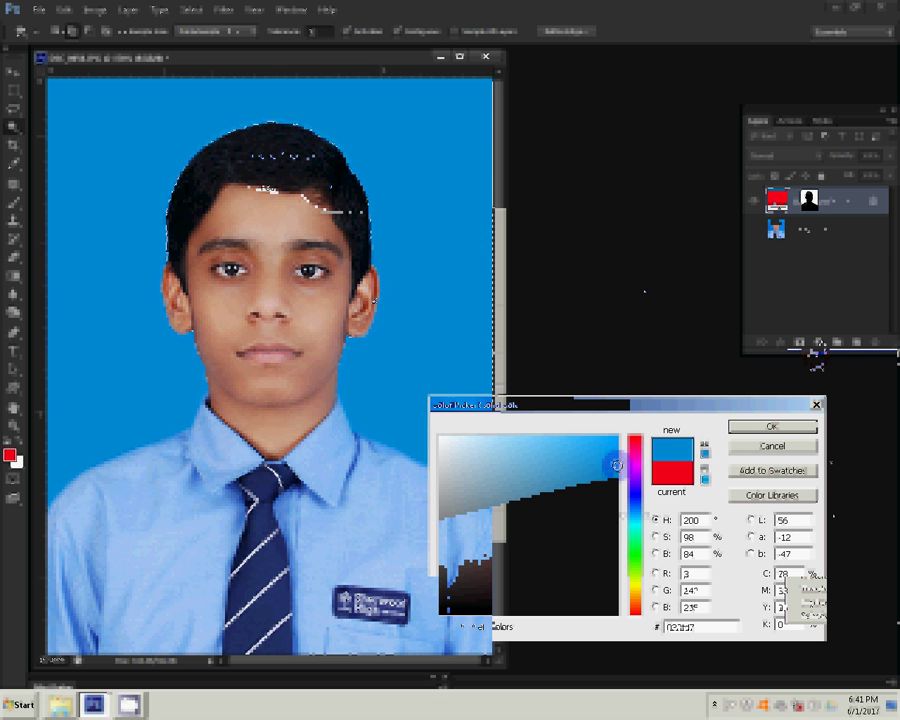
left_click(773, 428)
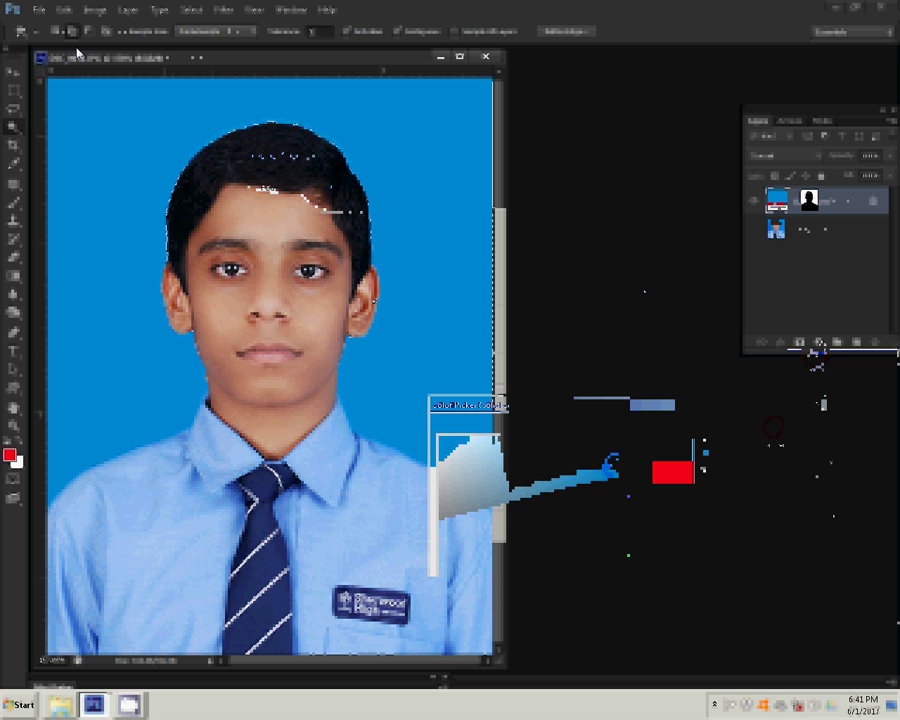
left_click(128, 9)
left_click(165, 441)
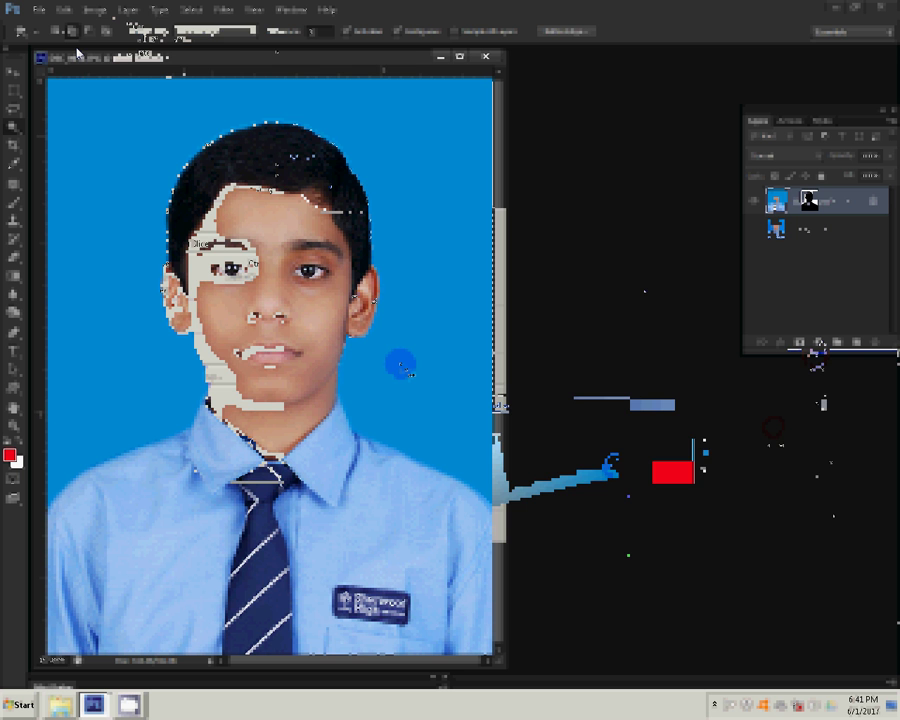
Step: Darken the portrait's midtones slightly with a Levels adjustment
left_click(95, 10)
mouse_move(160, 45)
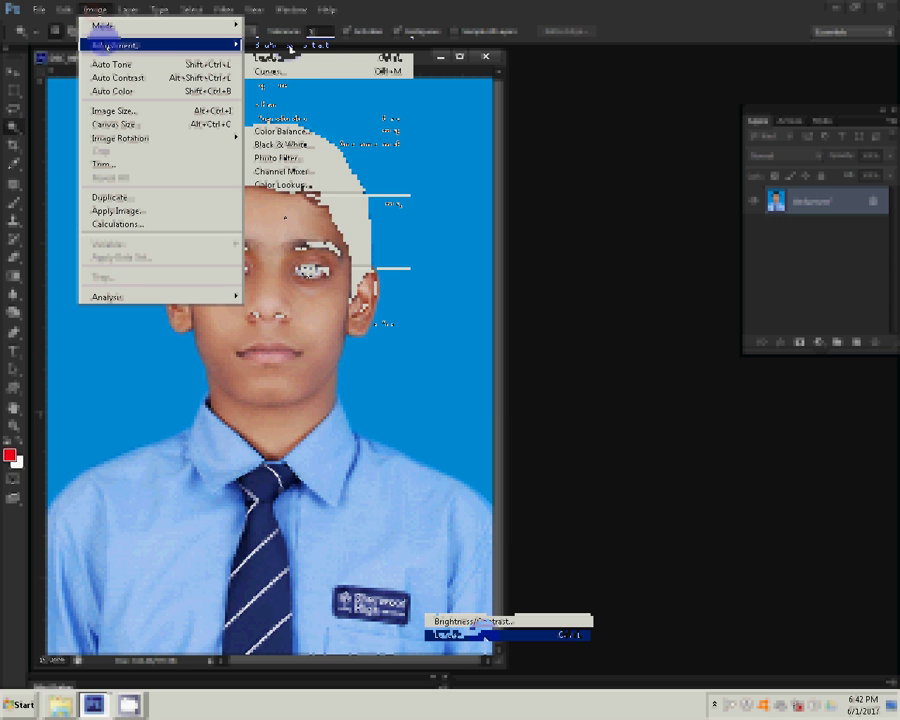
left_click(302, 66)
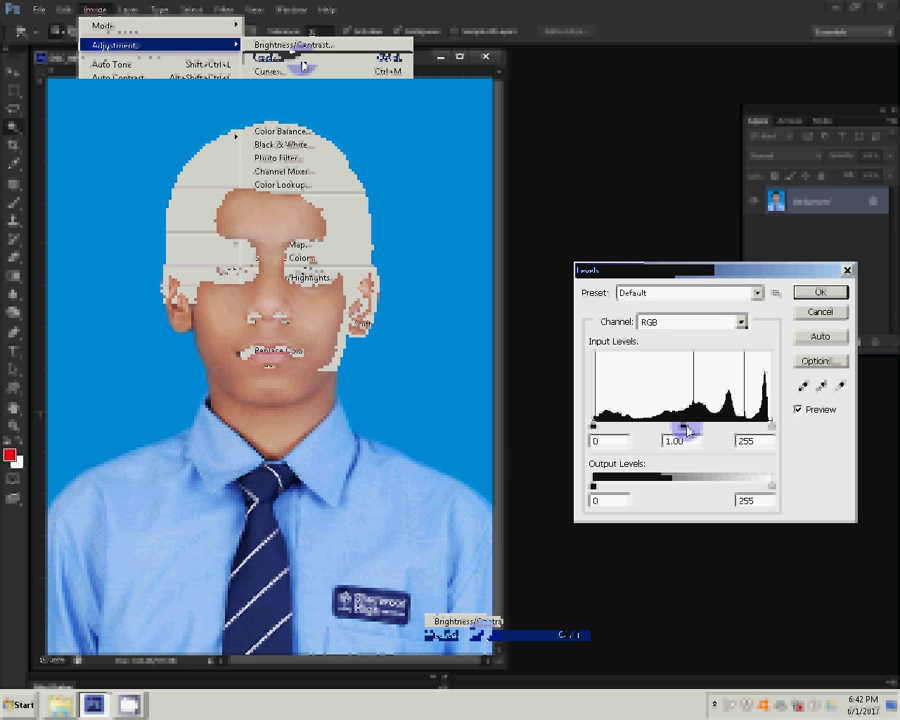
left_click_drag(682, 427, 692, 428)
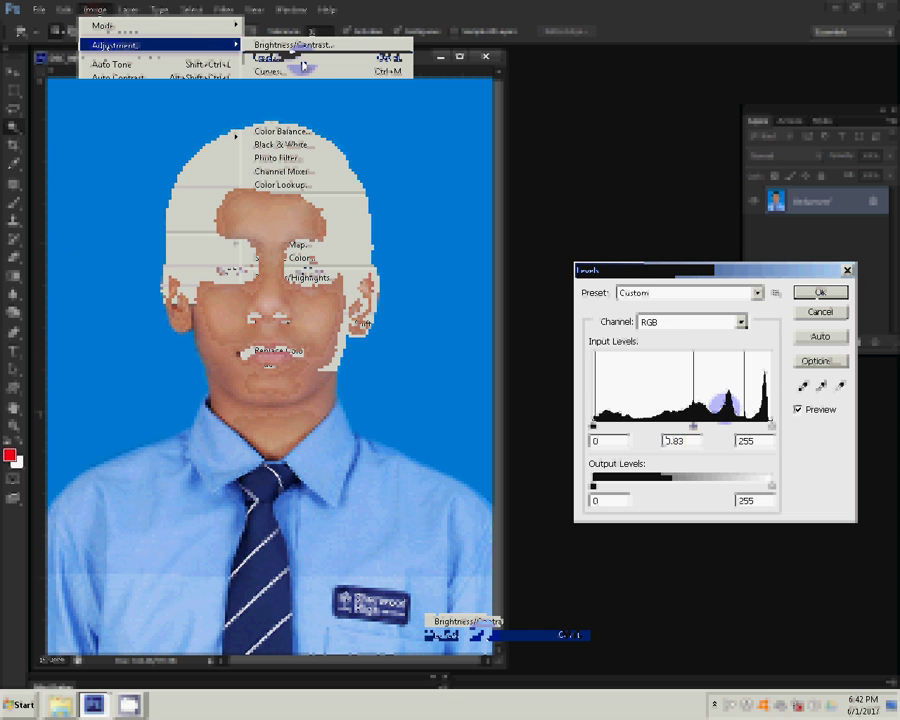
key("Return")
Step: Shift the midtone colour balance slightly toward yellow with Color Balance
left_click(95, 9)
mouse_move(113, 45)
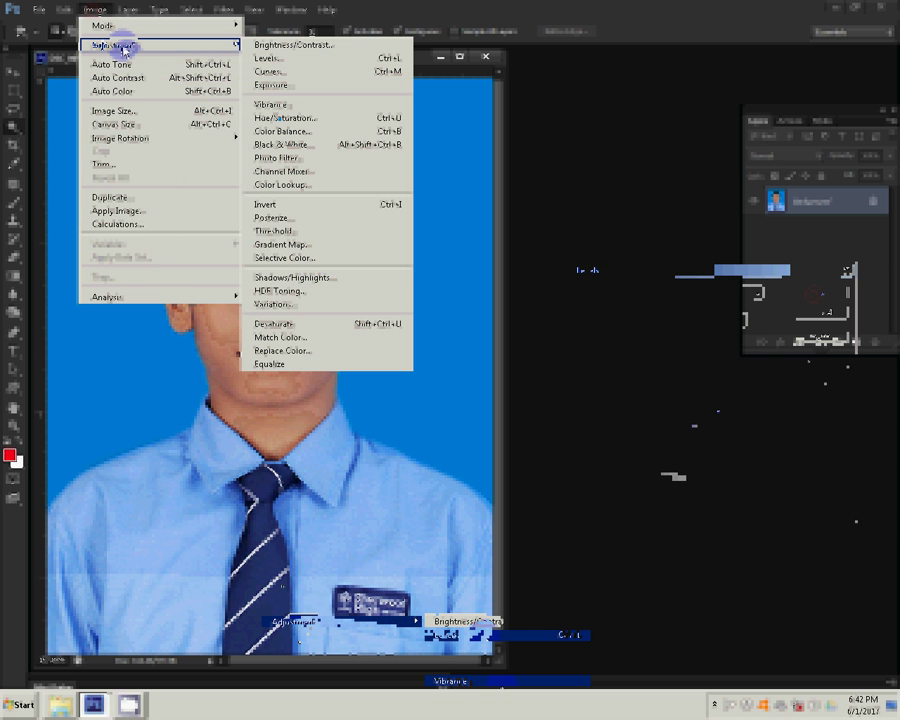
left_click(298, 132)
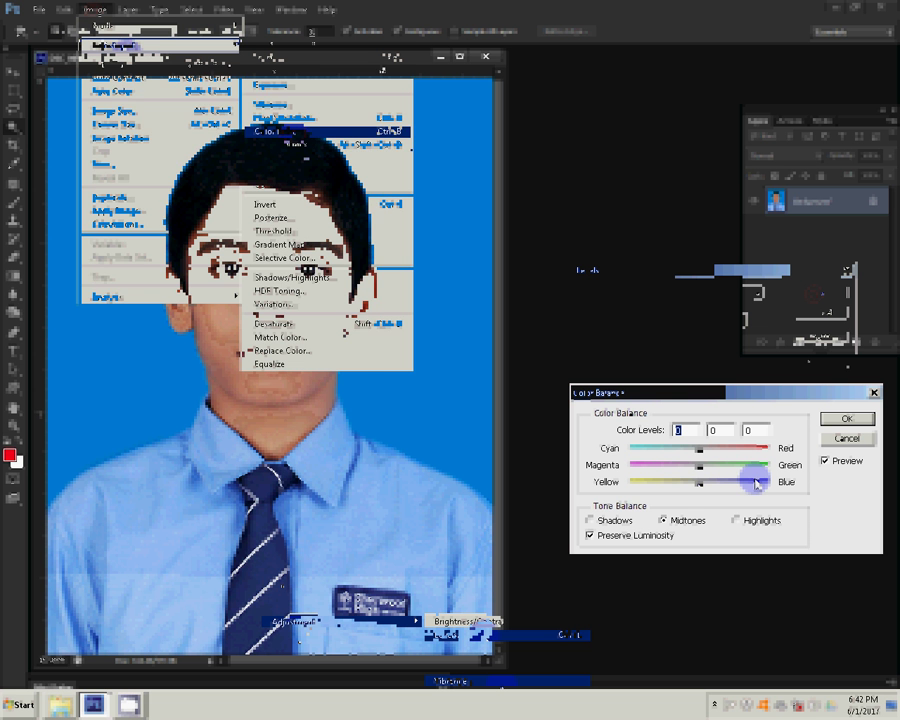
left_click_drag(757, 484, 688, 489)
left_click(846, 418)
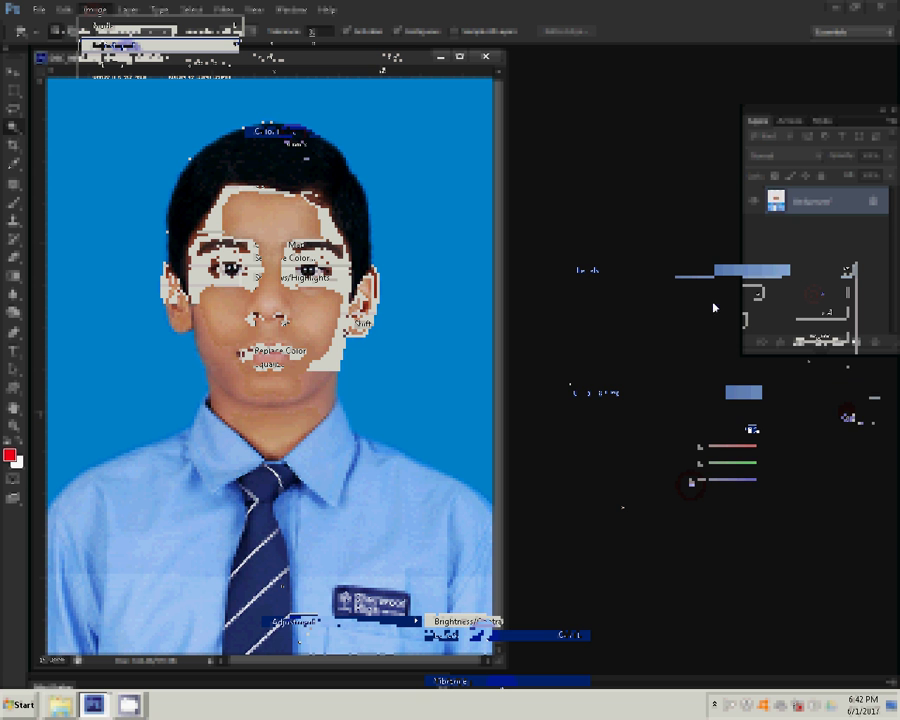
left_click(884, 119)
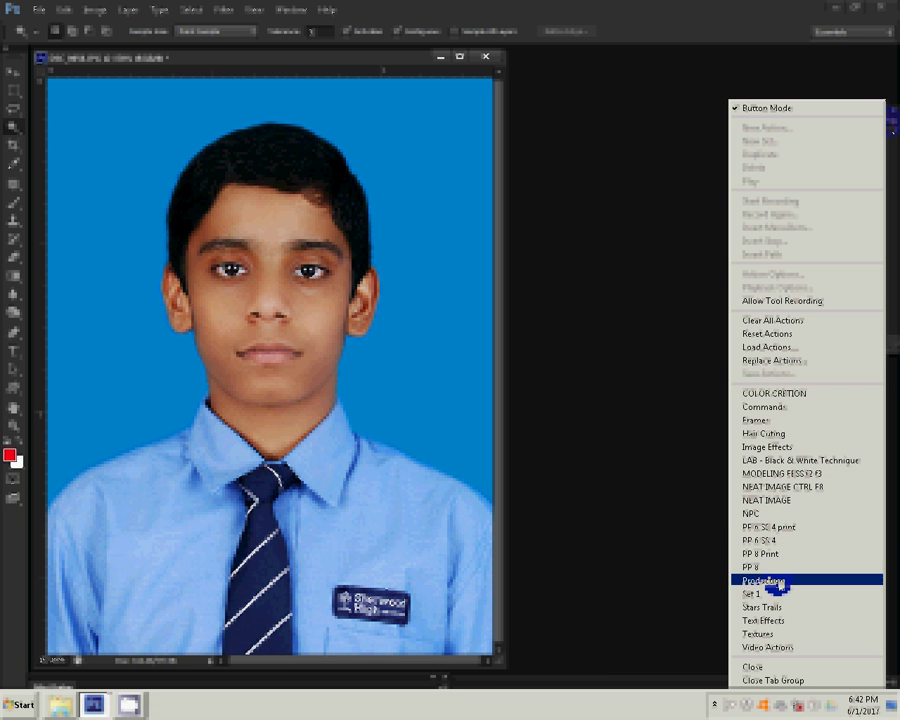
Step: Run the passport-photo sheet action, rotate the sheet 90° clockwise, and open Print
left_click(765, 540)
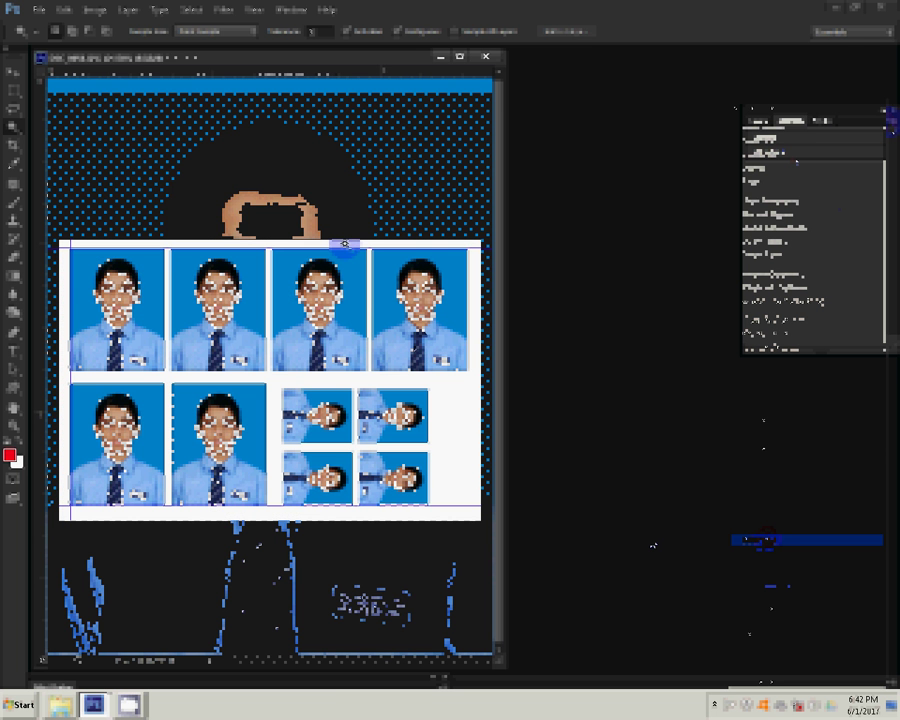
left_click(95, 9)
mouse_move(120, 138)
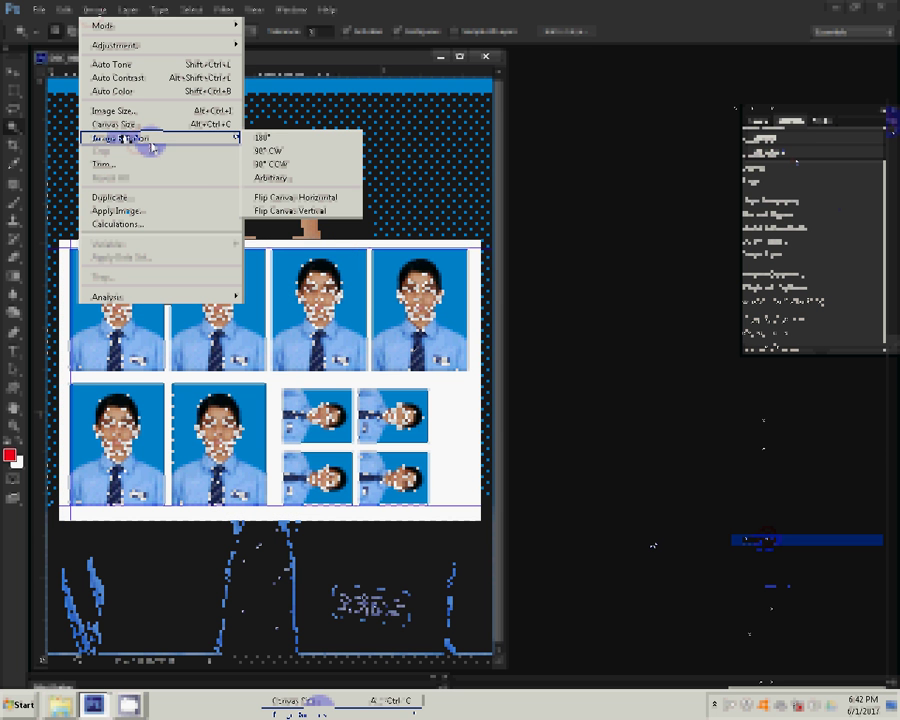
left_click(280, 151)
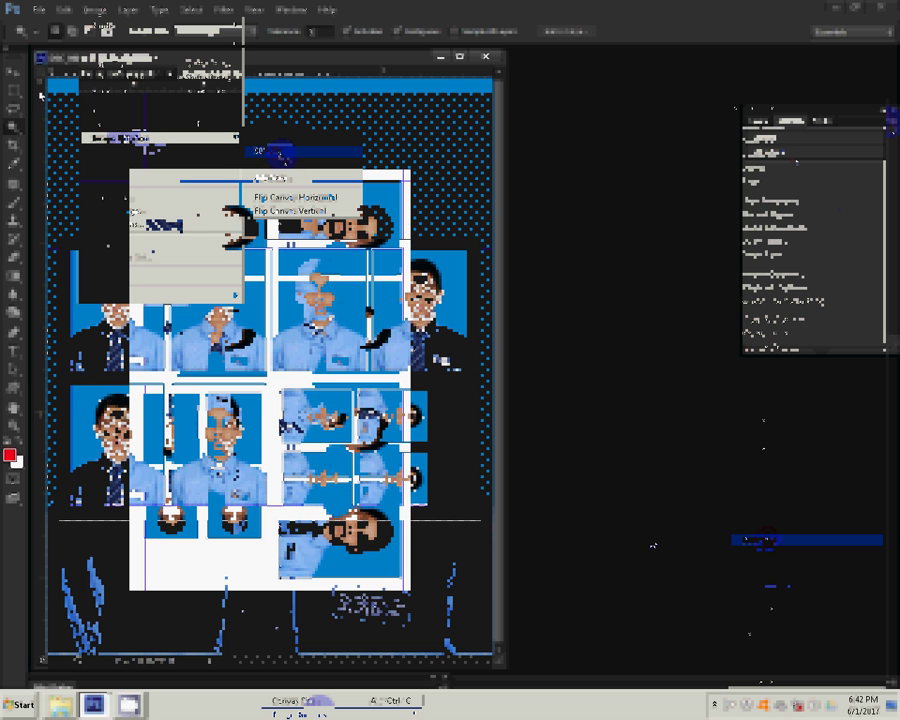
left_click(38, 9)
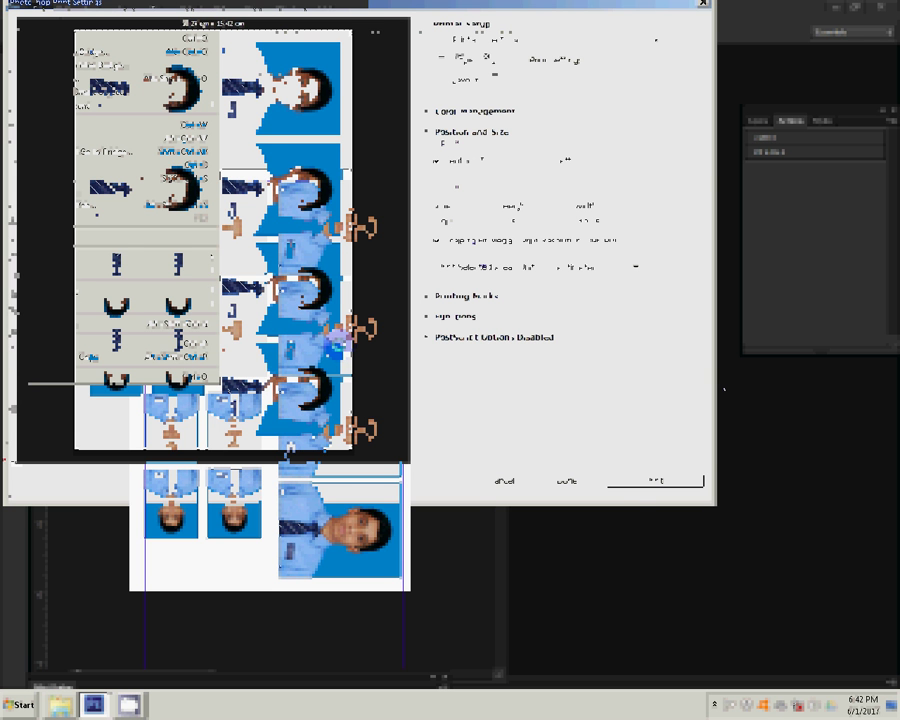
Step: Print the passport-photo sheet on the HiTi S420, scaled to fit the media
left_click(638, 481)
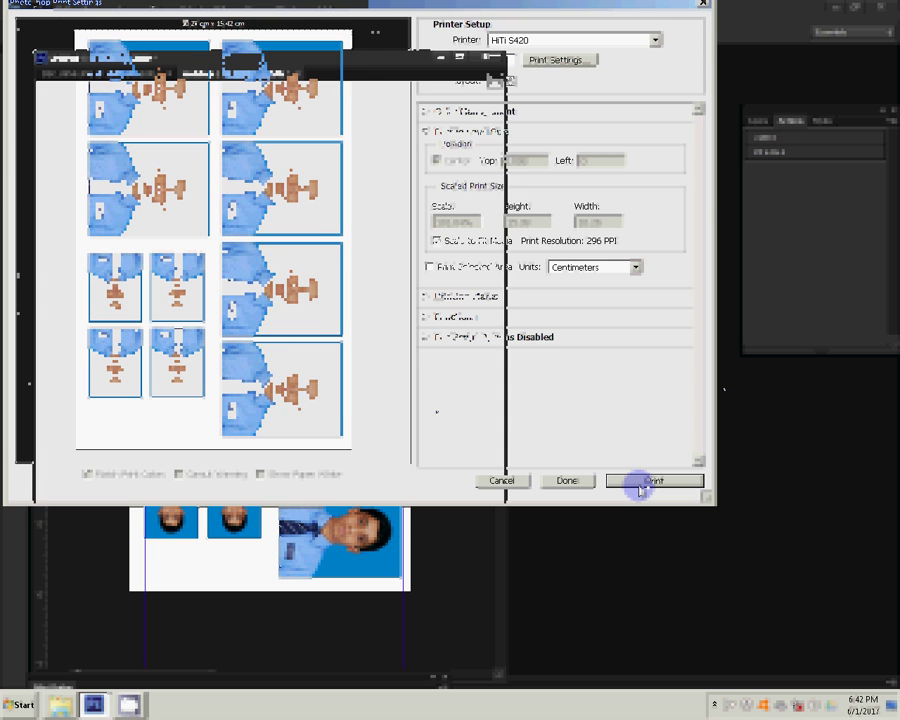